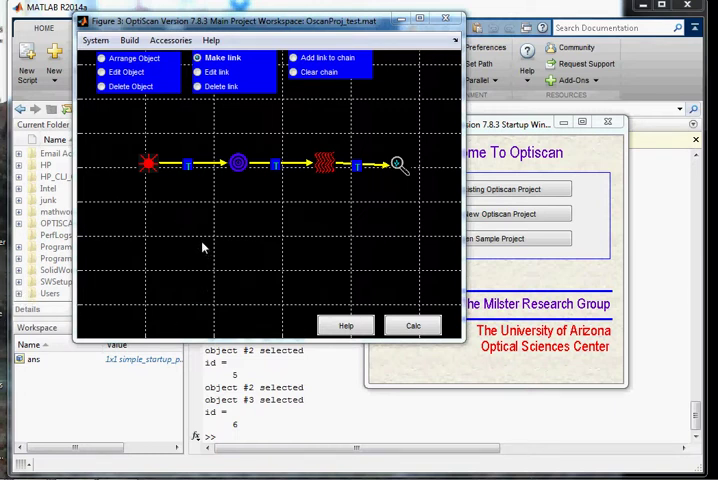
Edit the transmission target in the optical chain to open its Properties Editor.
{"action": "left_click", "coordinate": [237, 165]}
{"action": "right_click", "coordinate": [237, 165]}
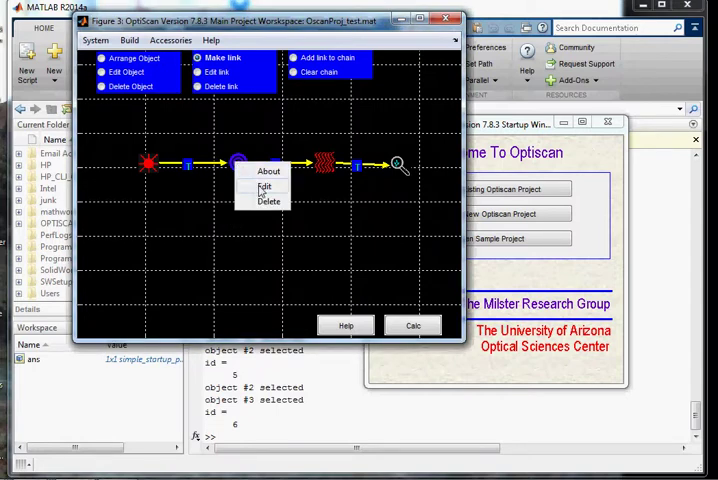
{"action": "left_click", "coordinate": [263, 187]}
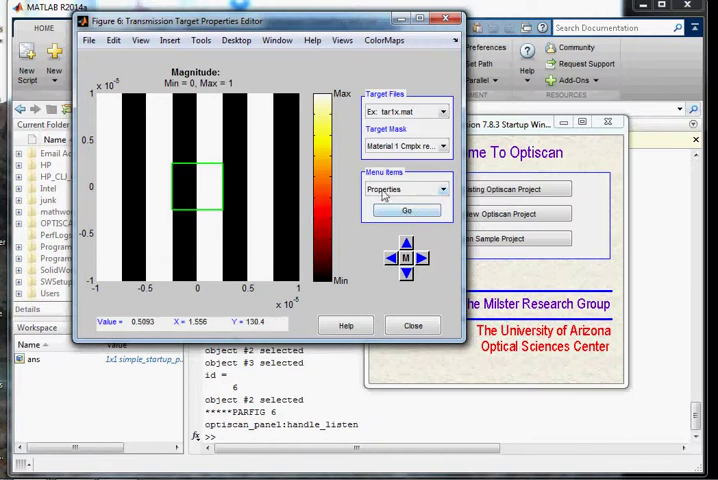
Set the target X-Dimension Width to 0.005376 m and the Array Size to 513.
{"action": "left_click", "coordinate": [386, 213]}
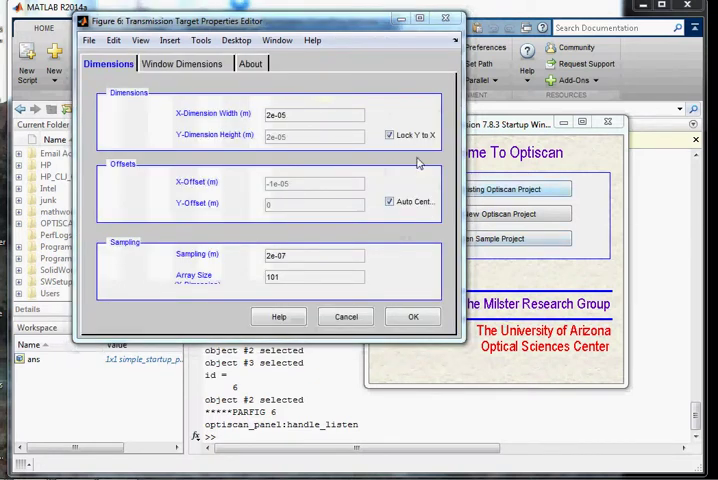
{"action": "double_click", "coordinate": [293, 115]}
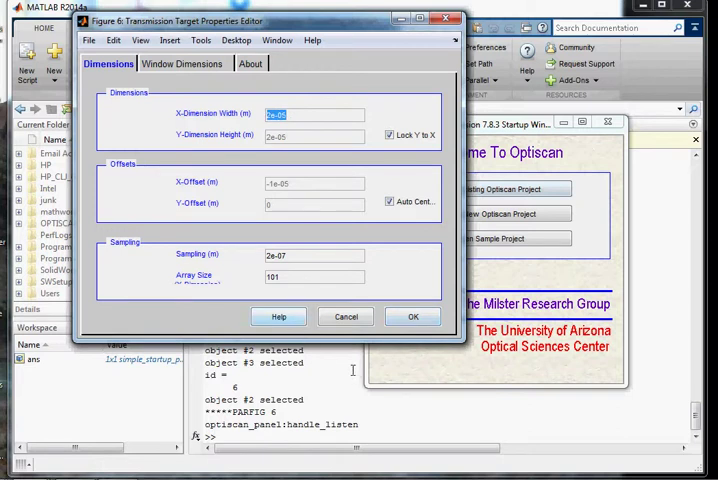
{"action": "type", "text": "0"}
{"action": "type", "text": "5376"}
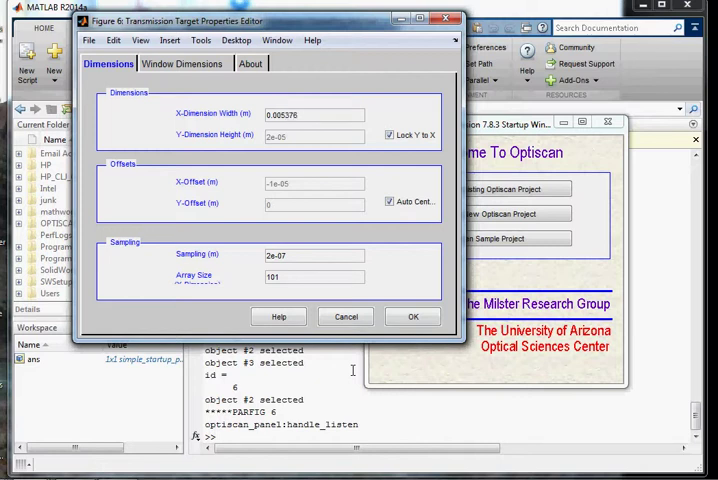
{"action": "left_click", "coordinate": [312, 282]}
{"action": "double_click", "coordinate": [312, 280]}
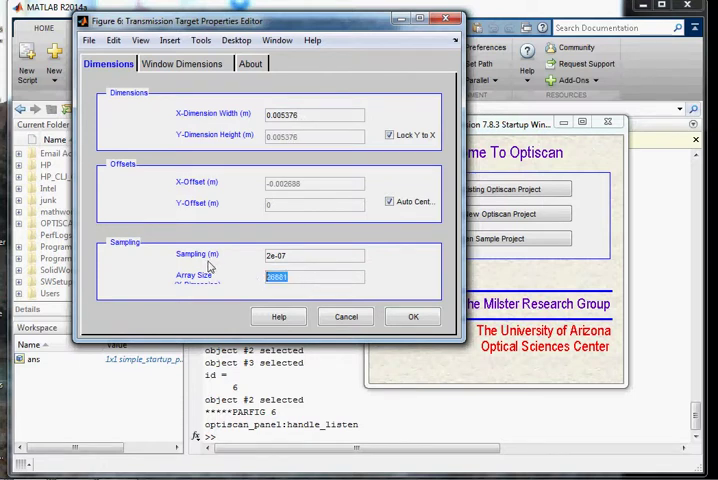
{"action": "type", "text": "513"}
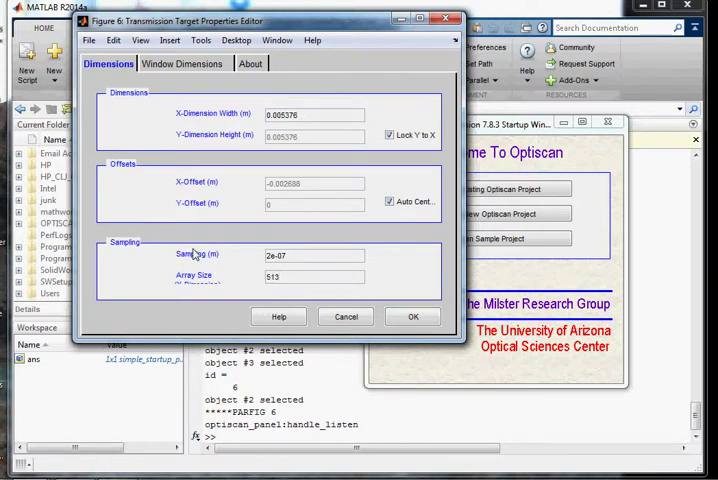
{"action": "key", "text": "Return"}
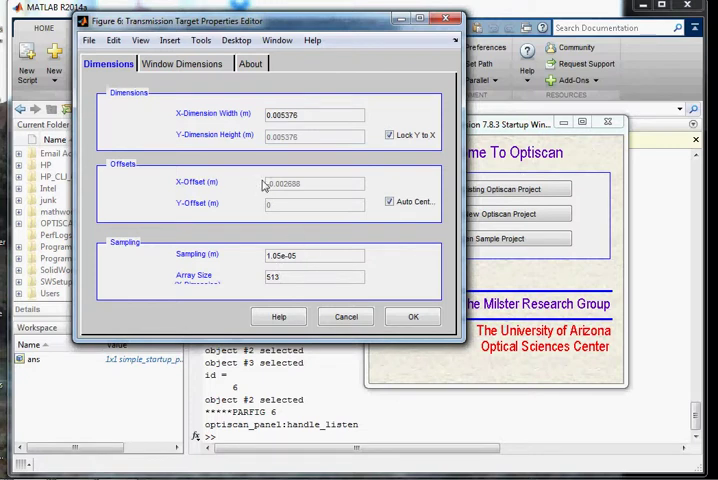
Apply Full Win in Window Dimensions and confirm to view the resampled grating.
{"action": "left_click", "coordinate": [199, 66]}
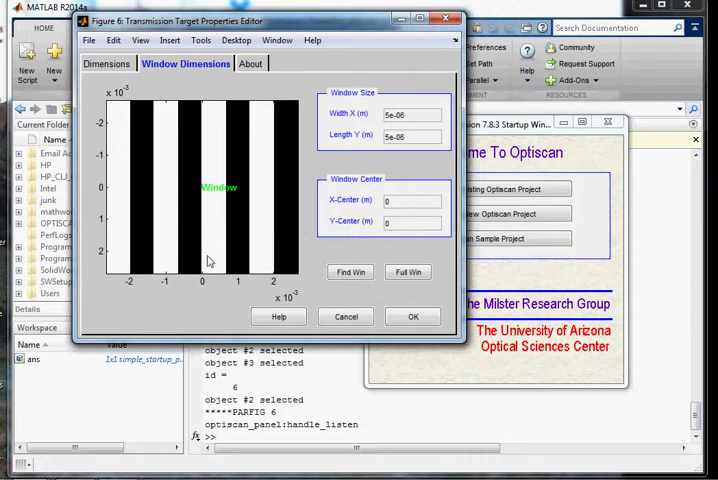
{"action": "left_click", "coordinate": [410, 272]}
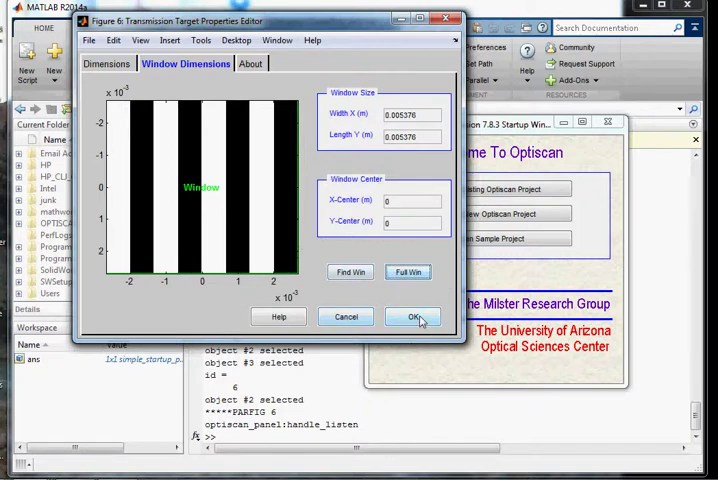
{"action": "left_click", "coordinate": [419, 318]}
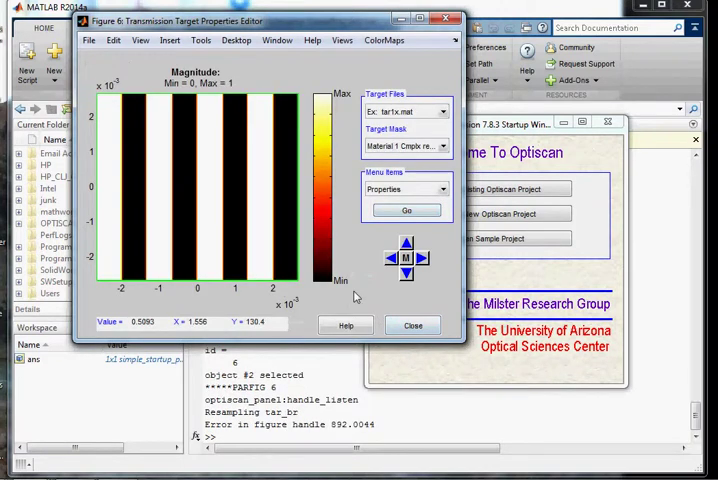